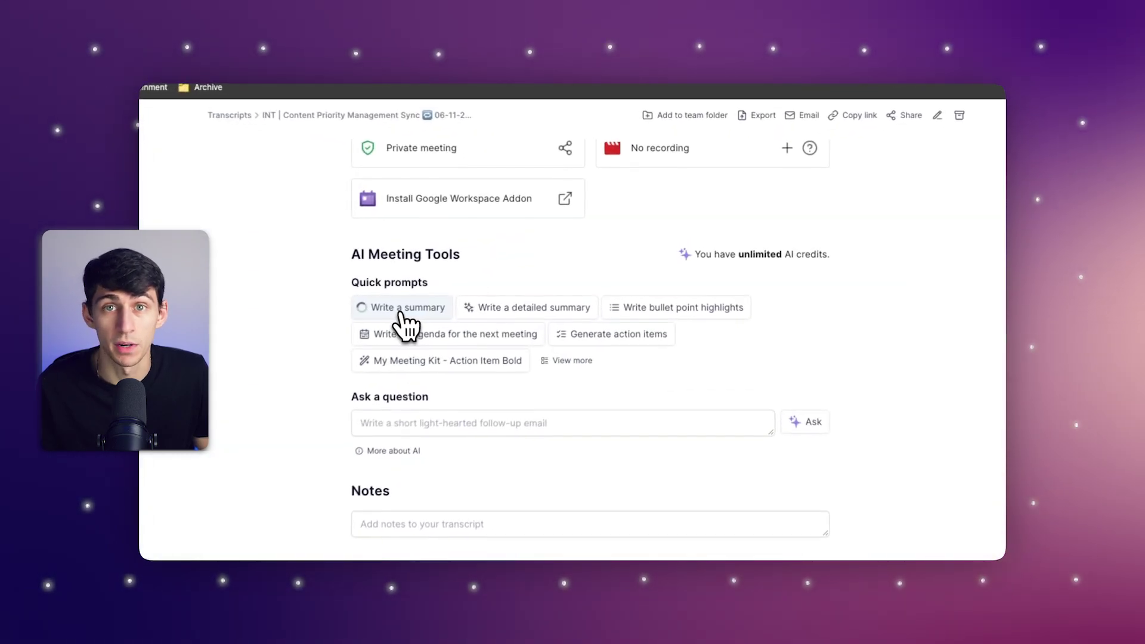
Step: Generate a short AI summary of the meeting
click(515, 277)
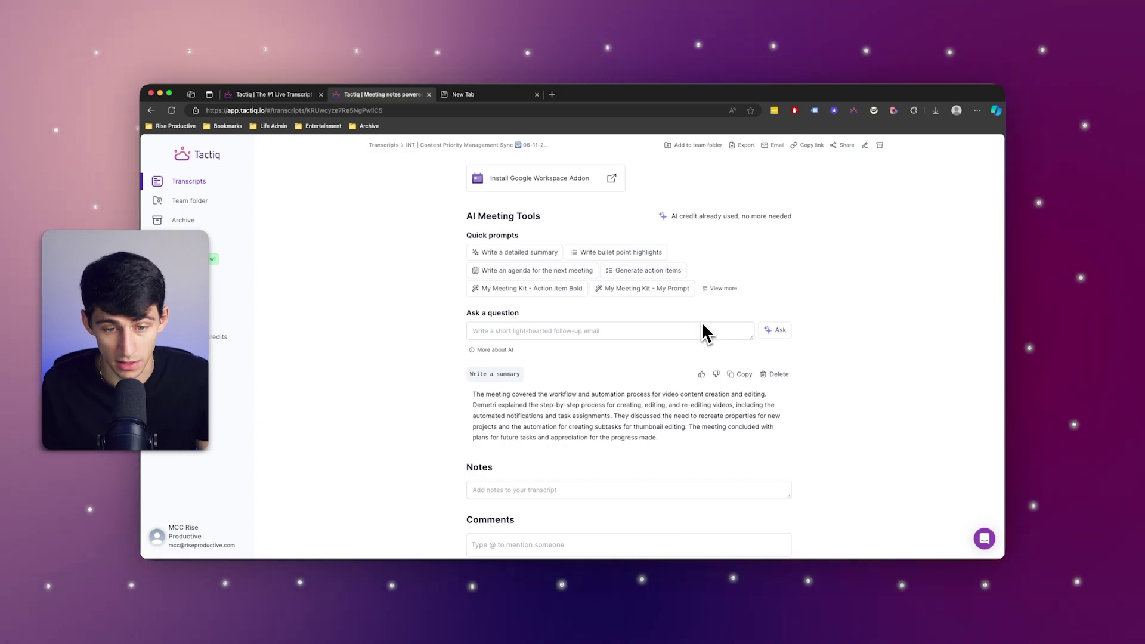
scroll(663, 358, down, 1)
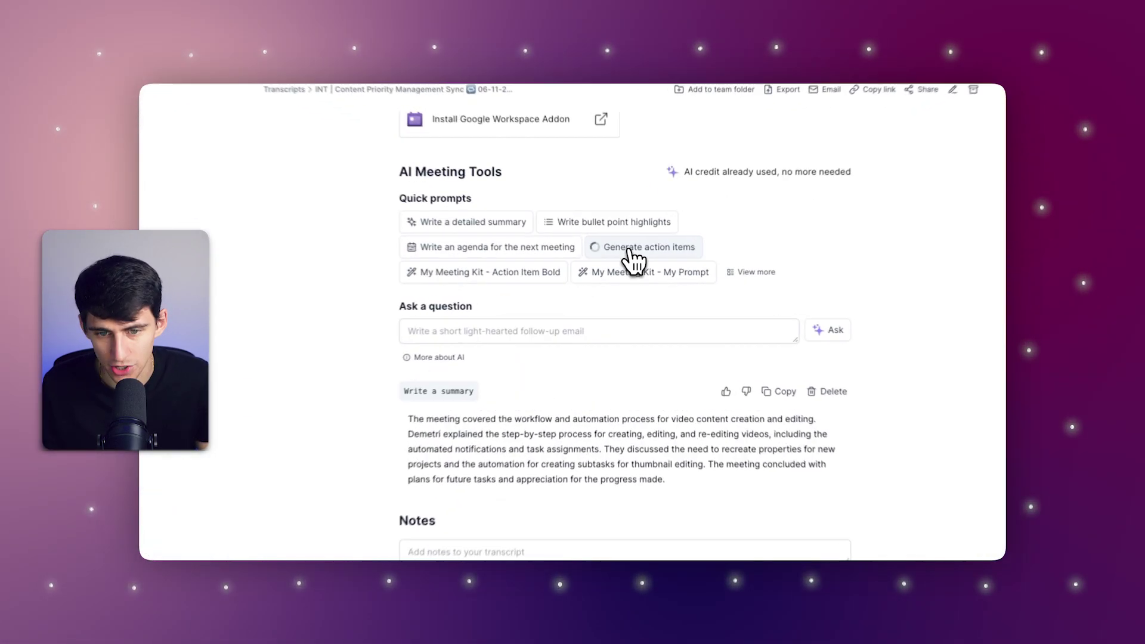
Step: Generate the meeting's action items grouped by person
click(632, 259)
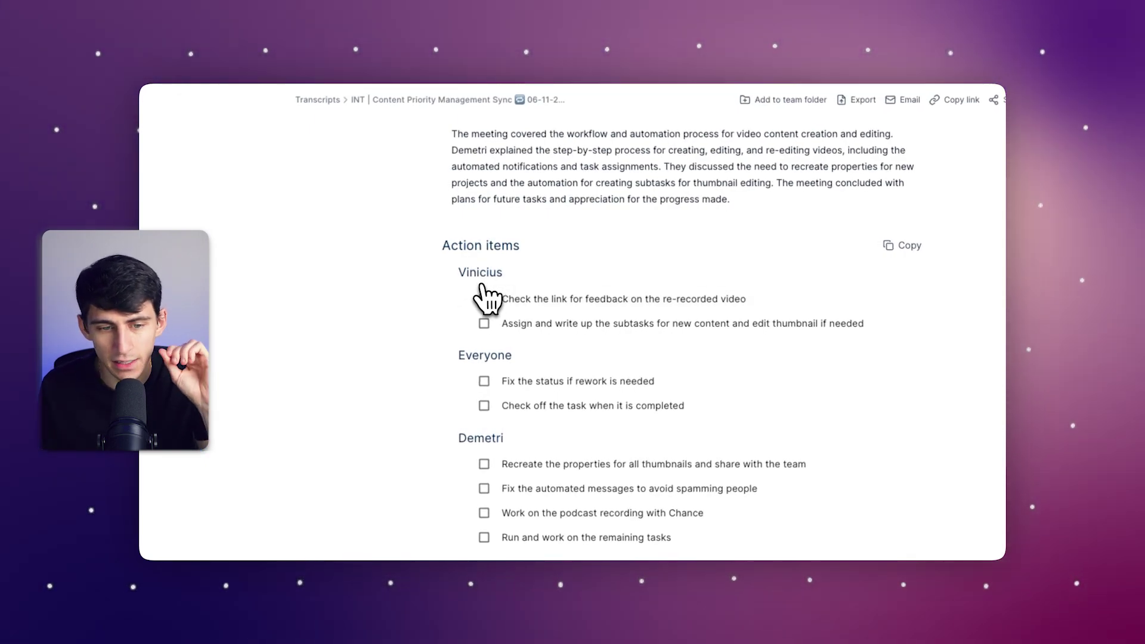
mouse_move(588, 277)
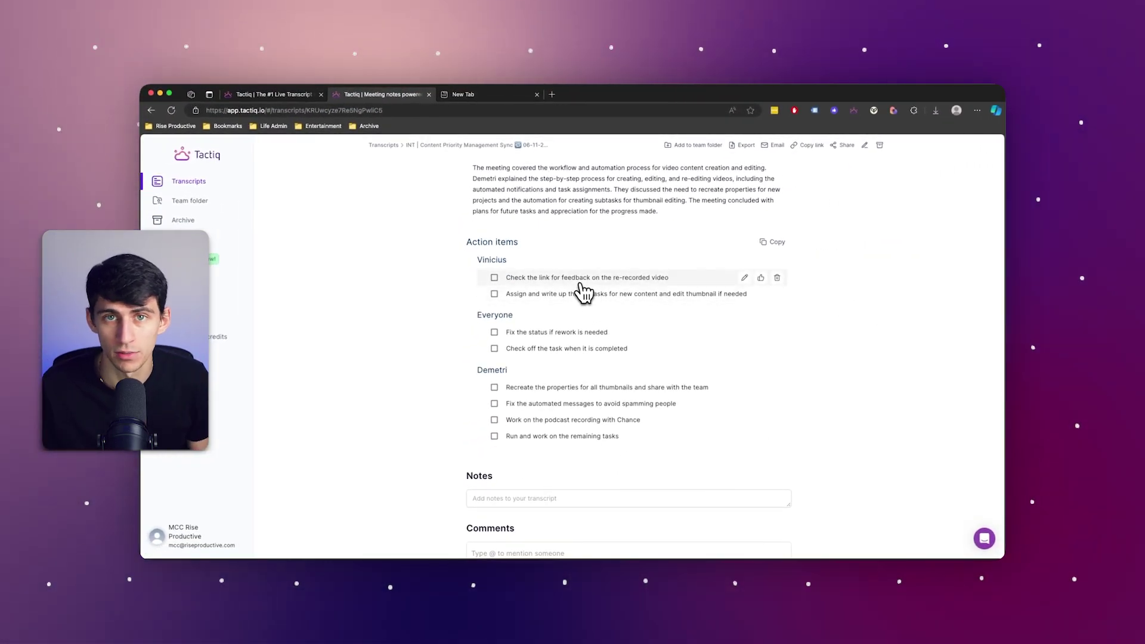
scroll(580, 288, up, 4)
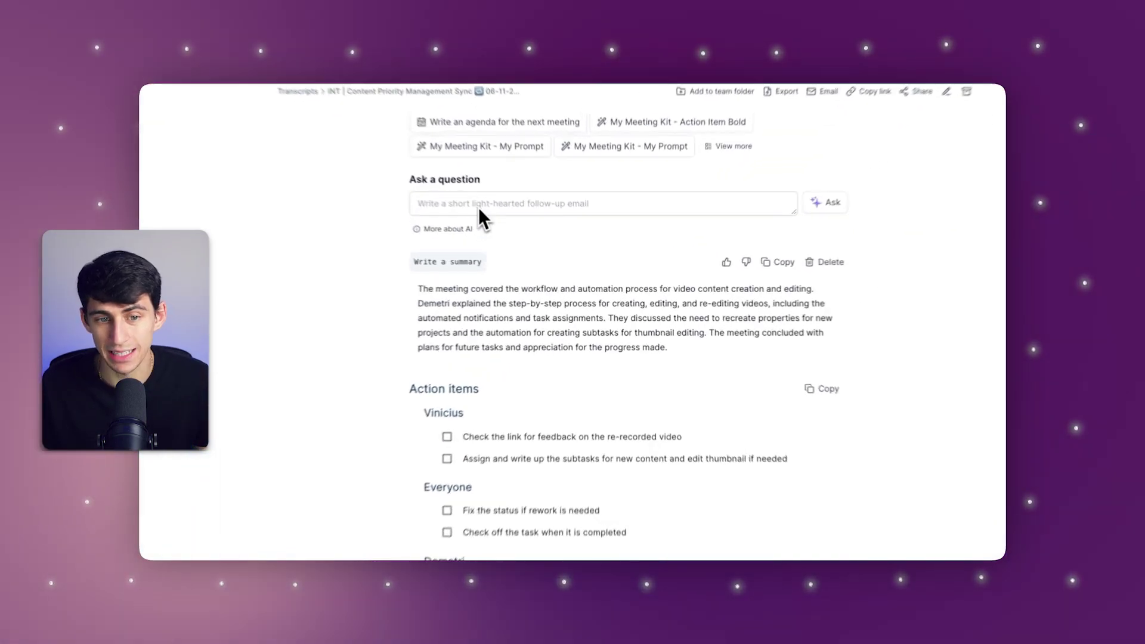
Step: Ask the AI the pasted Kanban meeting-assistant prompt
click(467, 193)
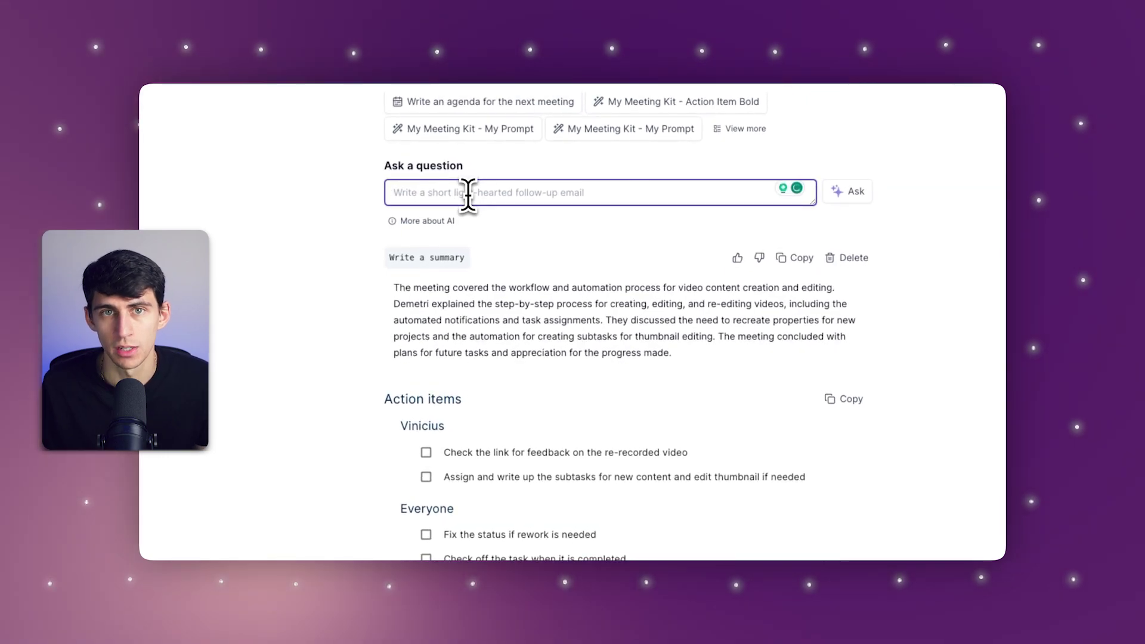
scroll(468, 192, up, 1)
scroll(467, 193, down, 2)
scroll(467, 193, up, 1)
scroll(470, 193, up, 4)
scroll(441, 413, up, 4)
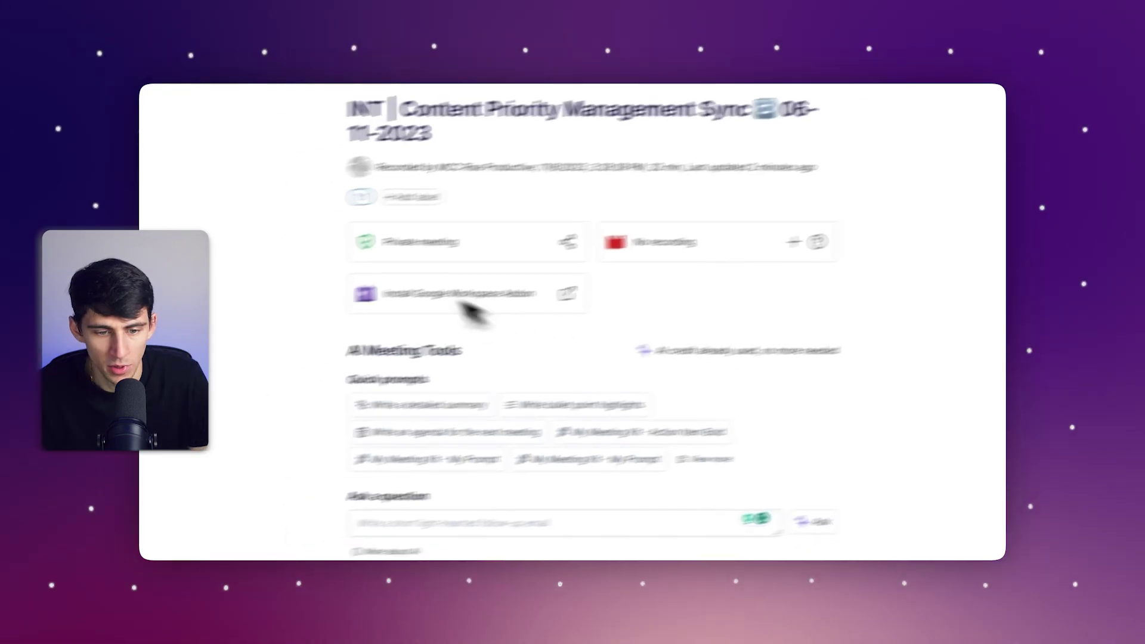
scroll(537, 300, down, 3)
text(Prompt to use in demo: You are the world's best meeting assistant. Create meeting notes in Kanban format i.e. to-do; in-progress and done)
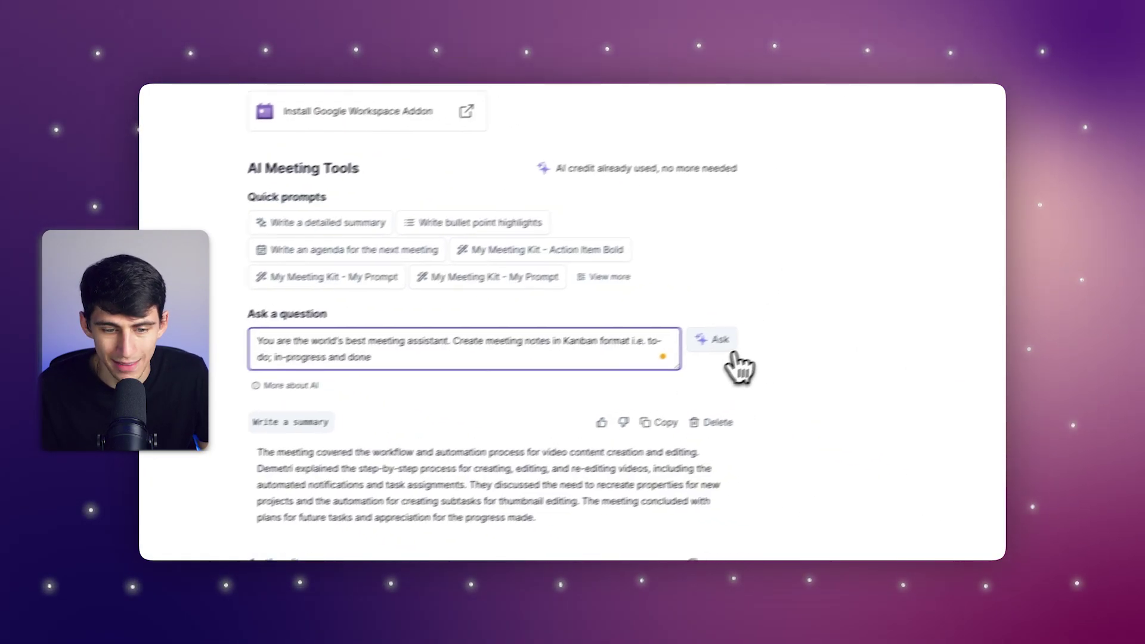
click(732, 356)
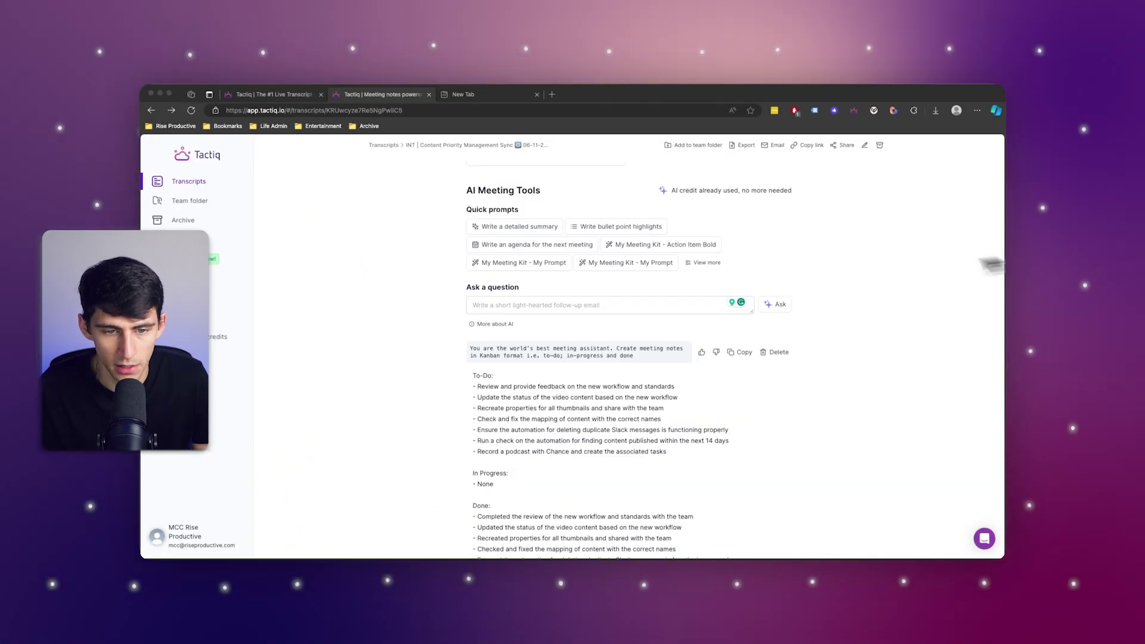
scroll(723, 307, down, 2)
scroll(591, 313, up, 2)
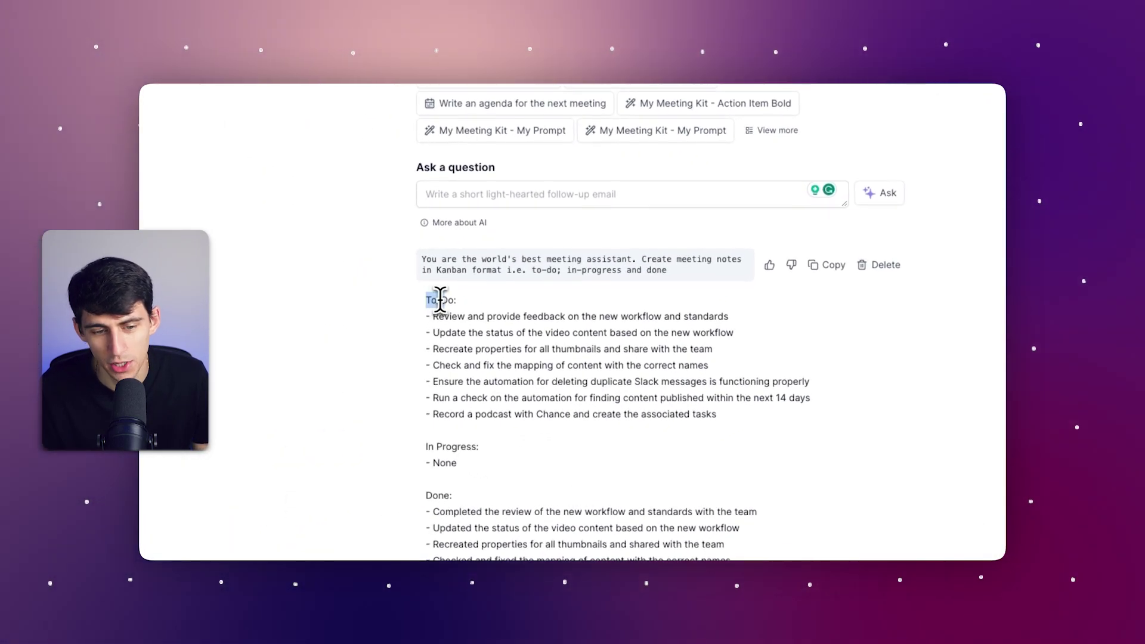
Step: Review the generated To-Do, In Progress and Done notes
drag(426, 300, 447, 301)
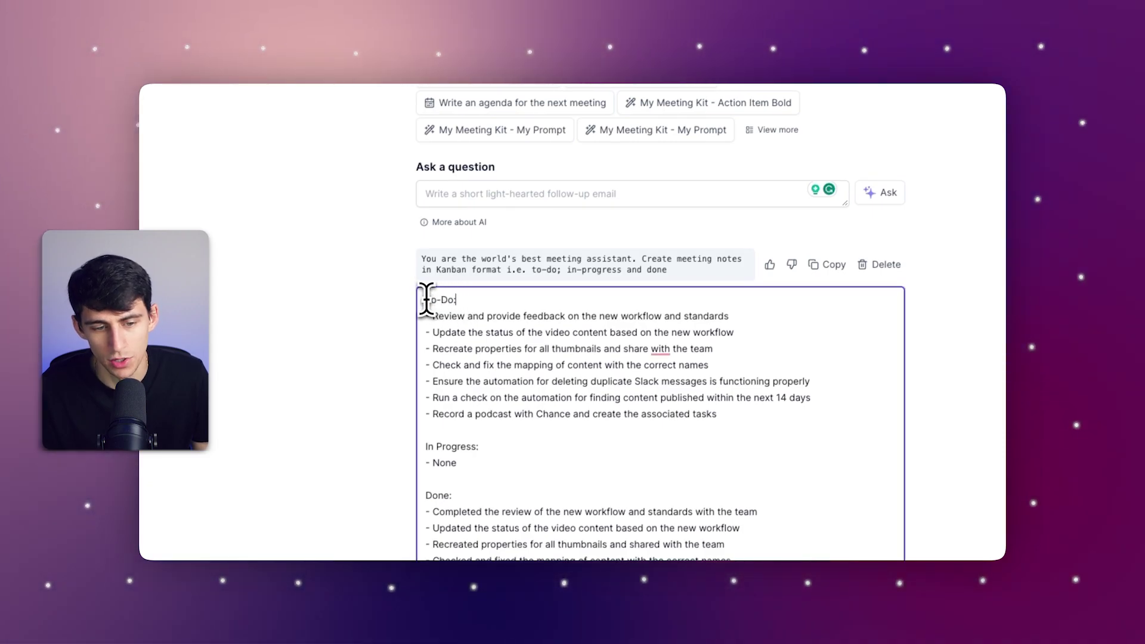
scroll(466, 331, down, 1)
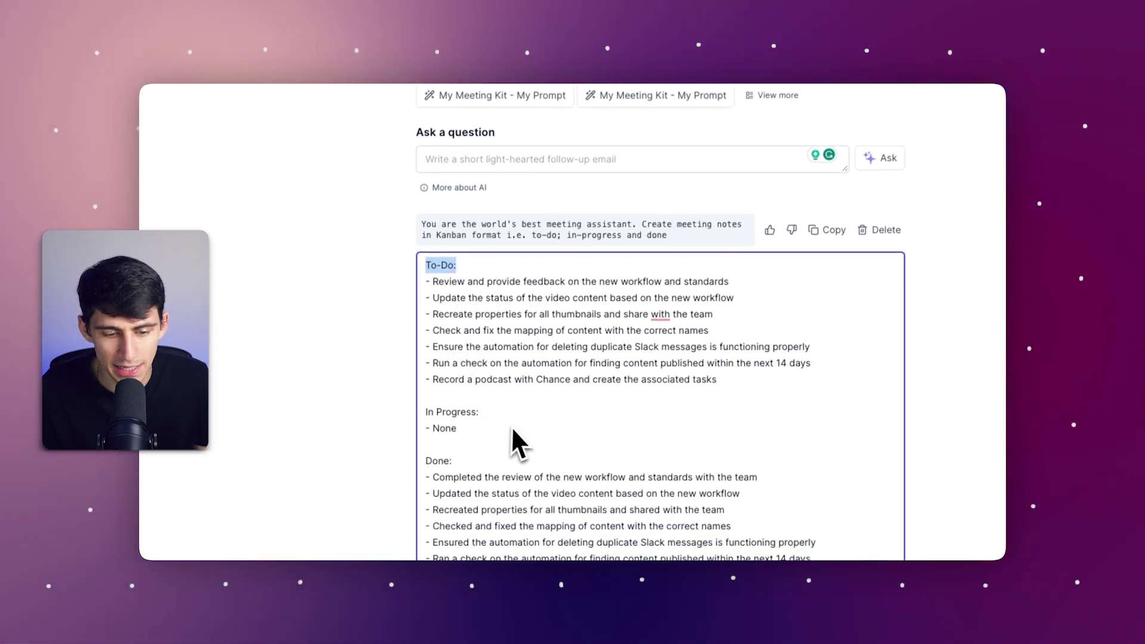
scroll(511, 426, down, 2)
scroll(465, 429, down, 2)
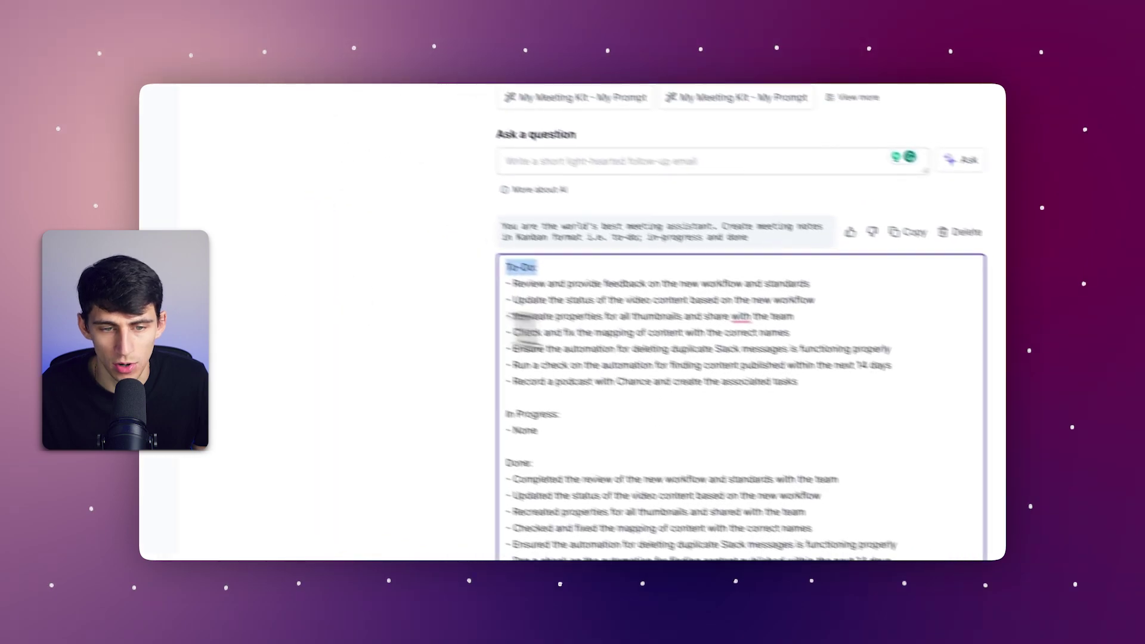
drag(337, 277, 659, 277)
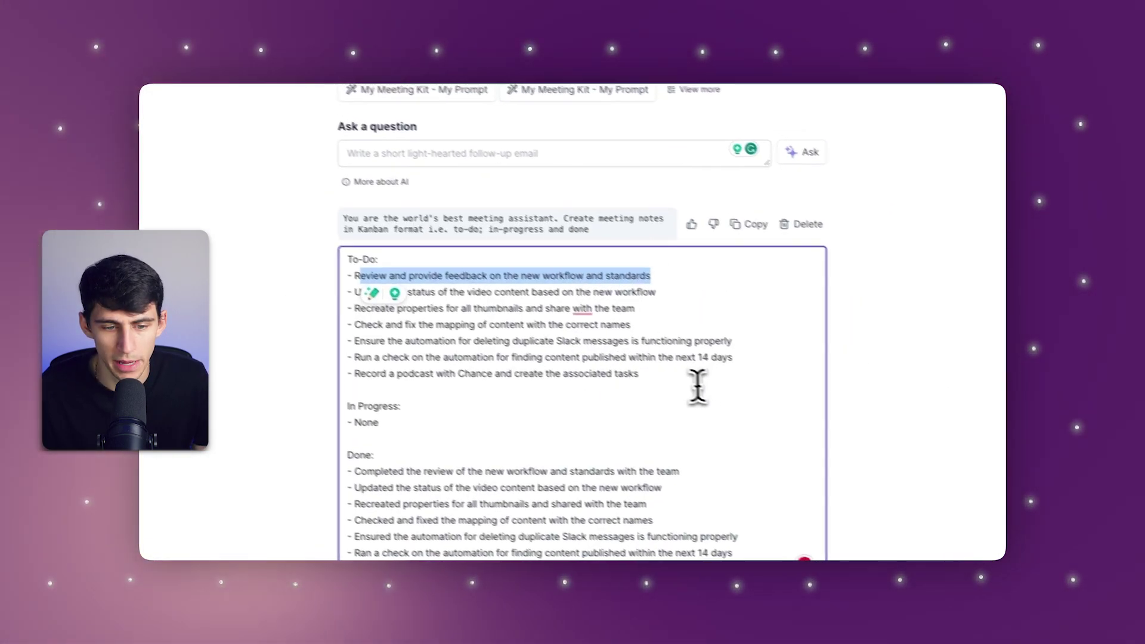
click(662, 390)
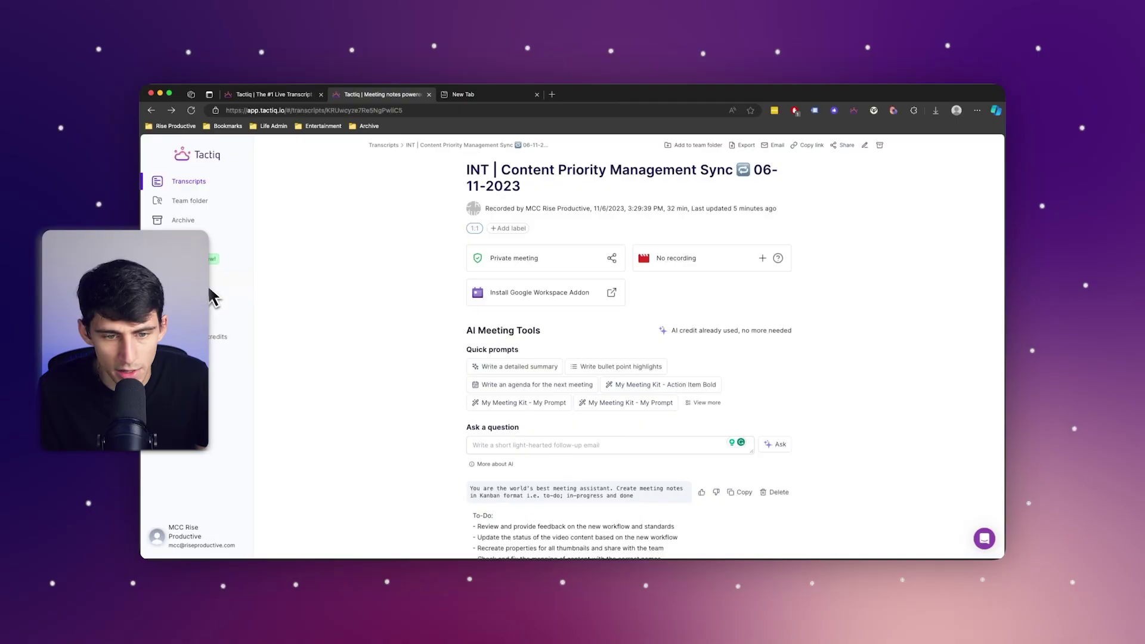
scroll(457, 332, down, 1)
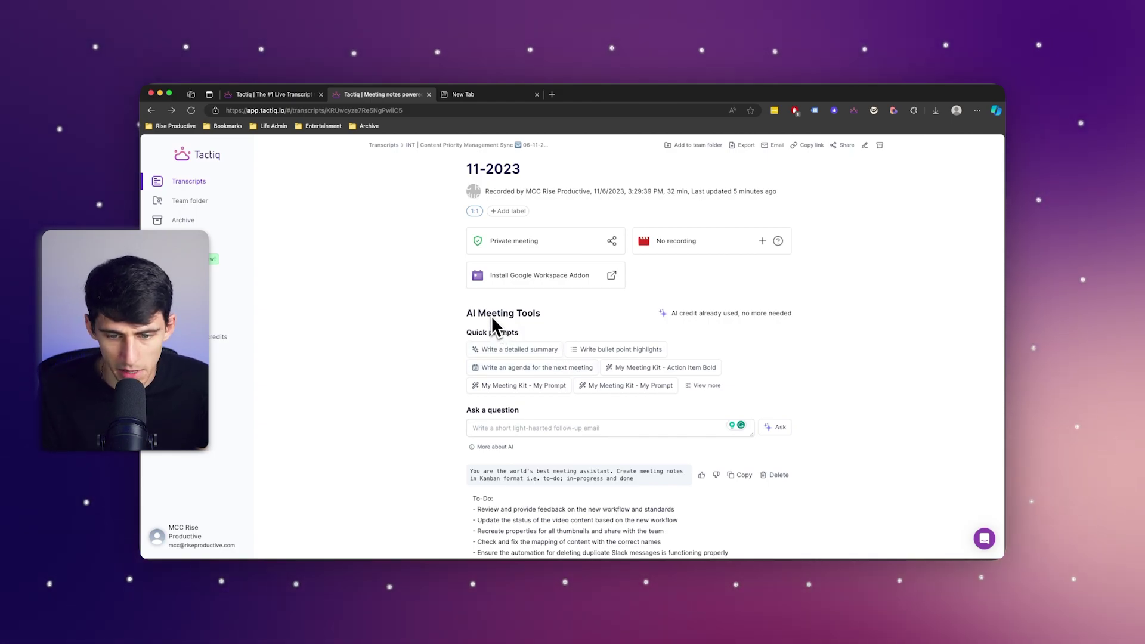
Step: Create a new AI meeting kit and add a prompt to it
click(187, 261)
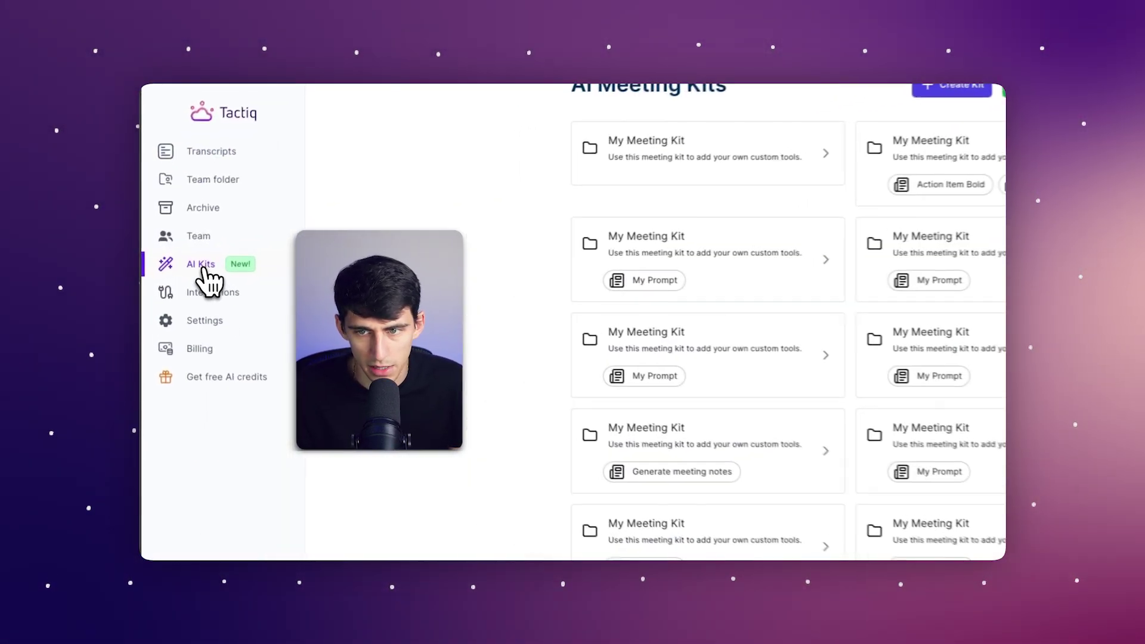
click(751, 136)
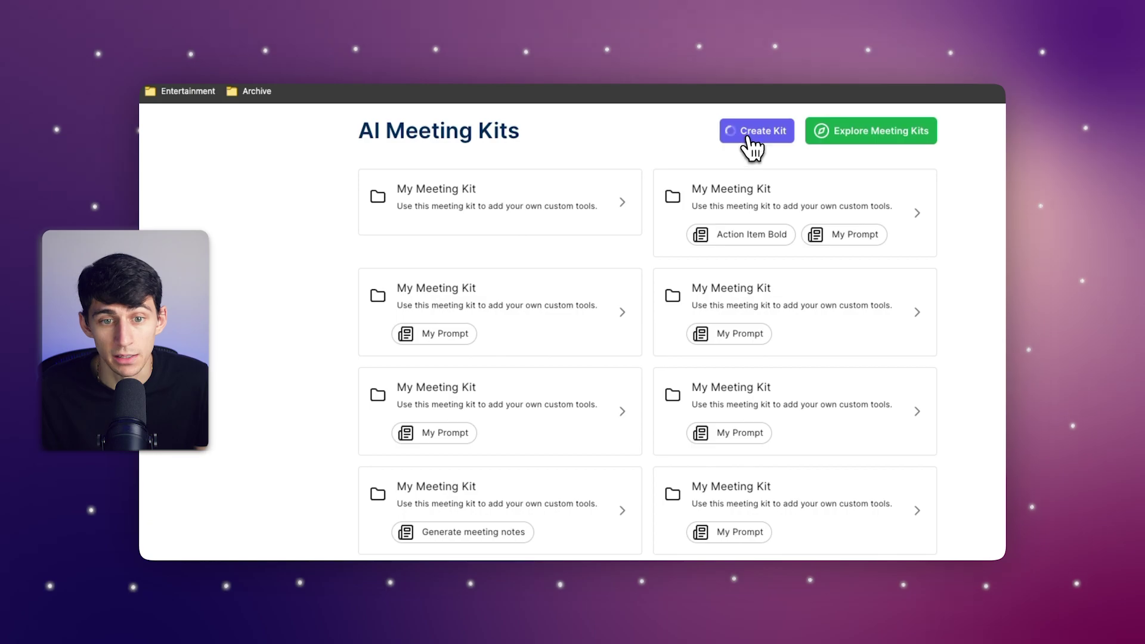
click(706, 177)
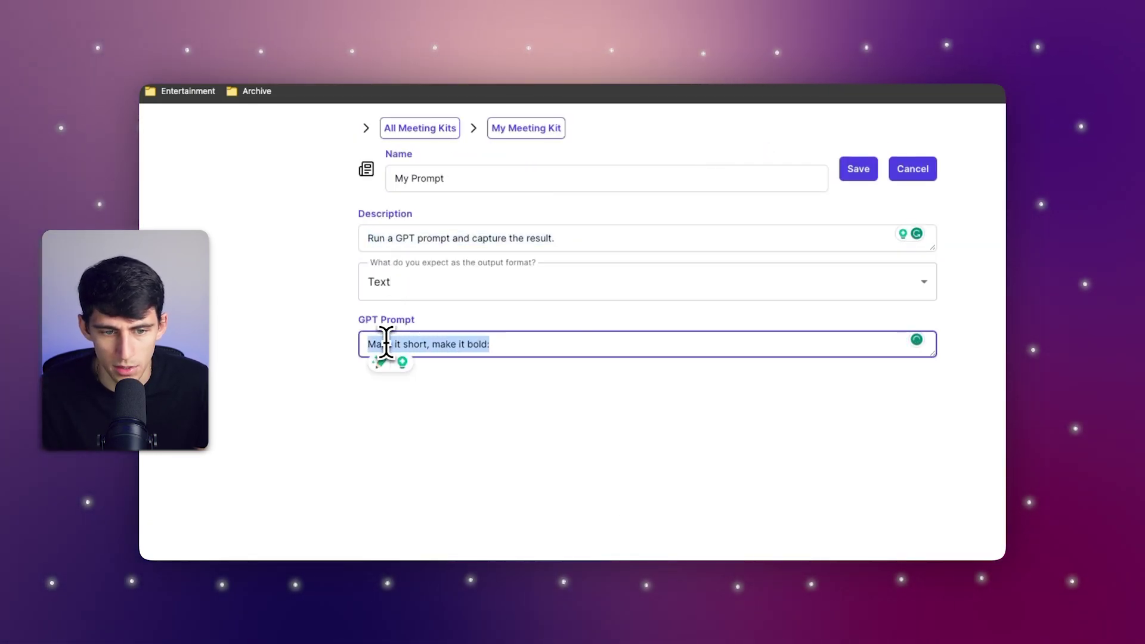
key(super+z)
Step: Copy the Kanban prompt from the transcript page into the new kit prompt
click(308, 109)
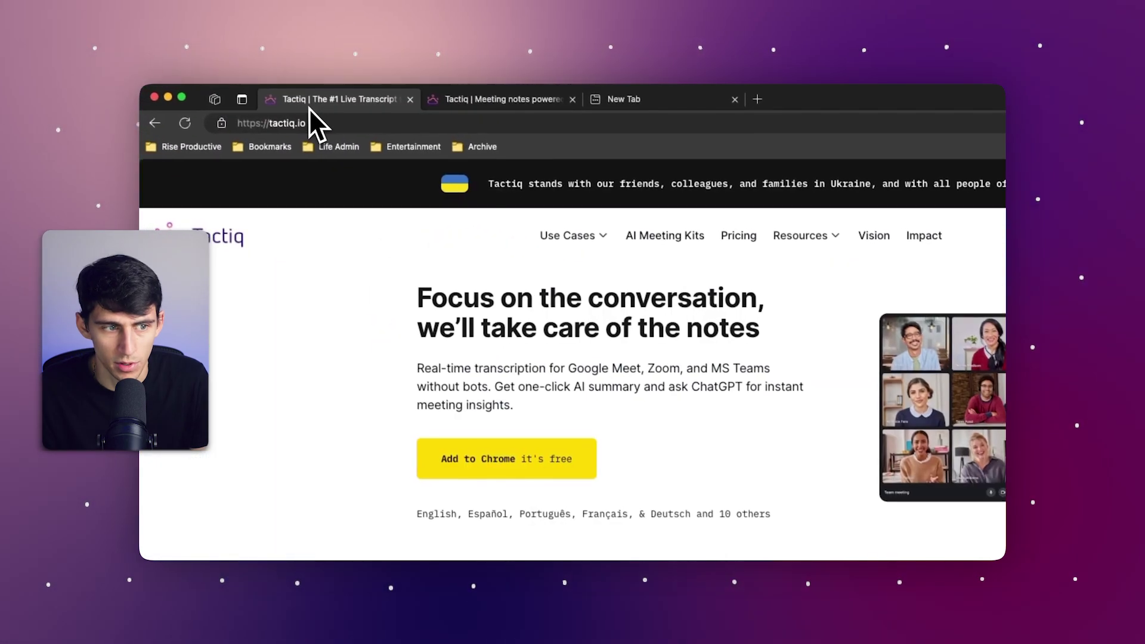
click(456, 106)
triple_click(615, 377)
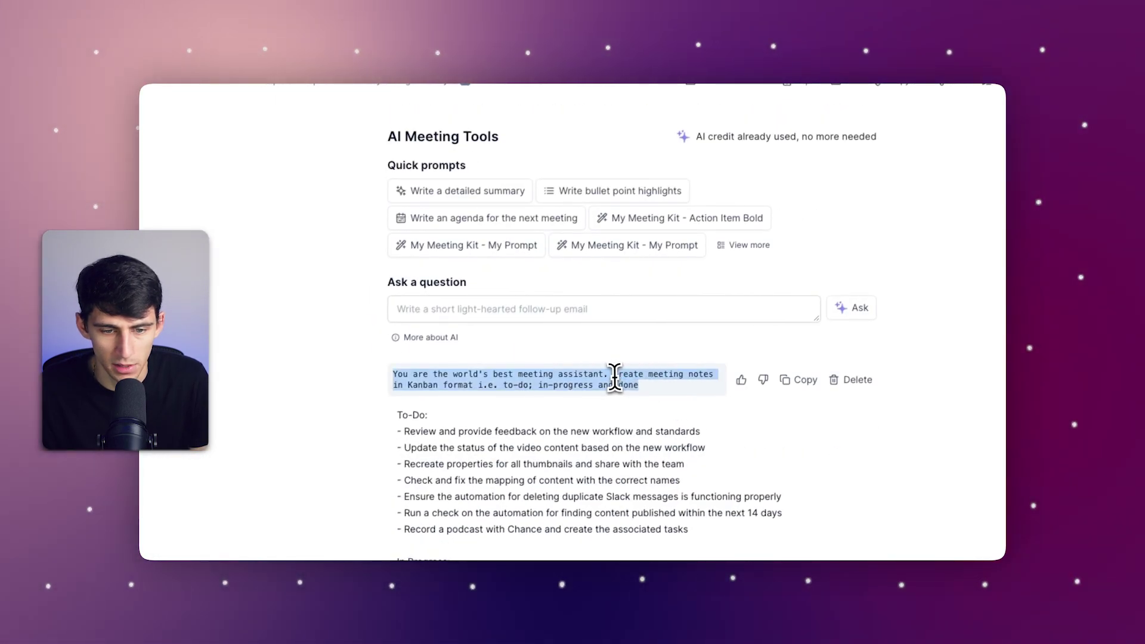
key(super+c)
click(436, 106)
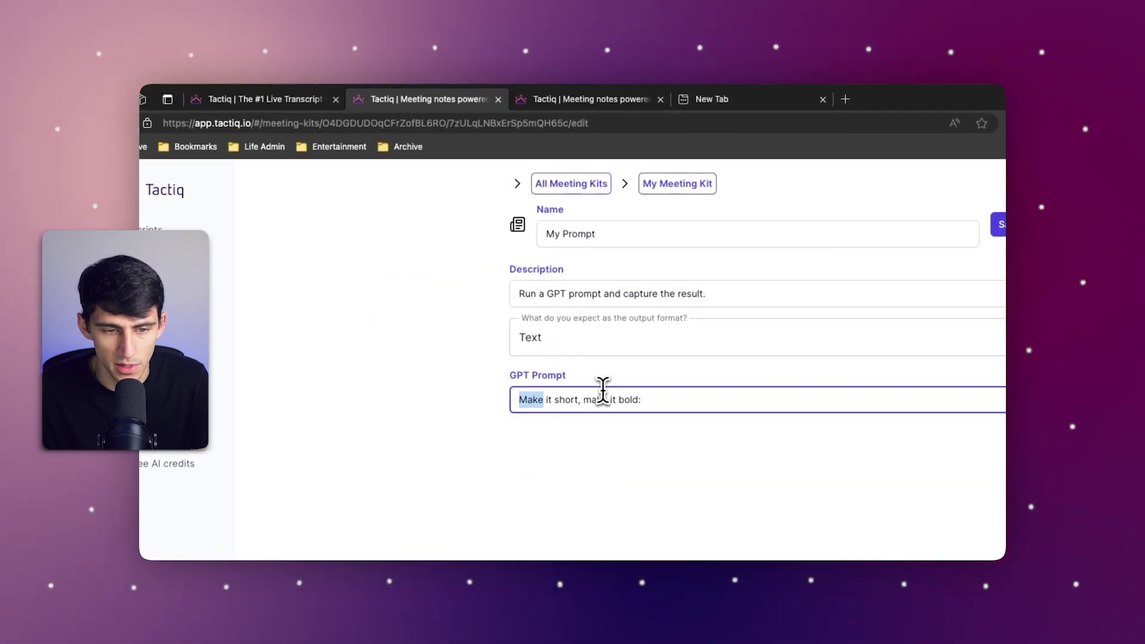
key(super+v)
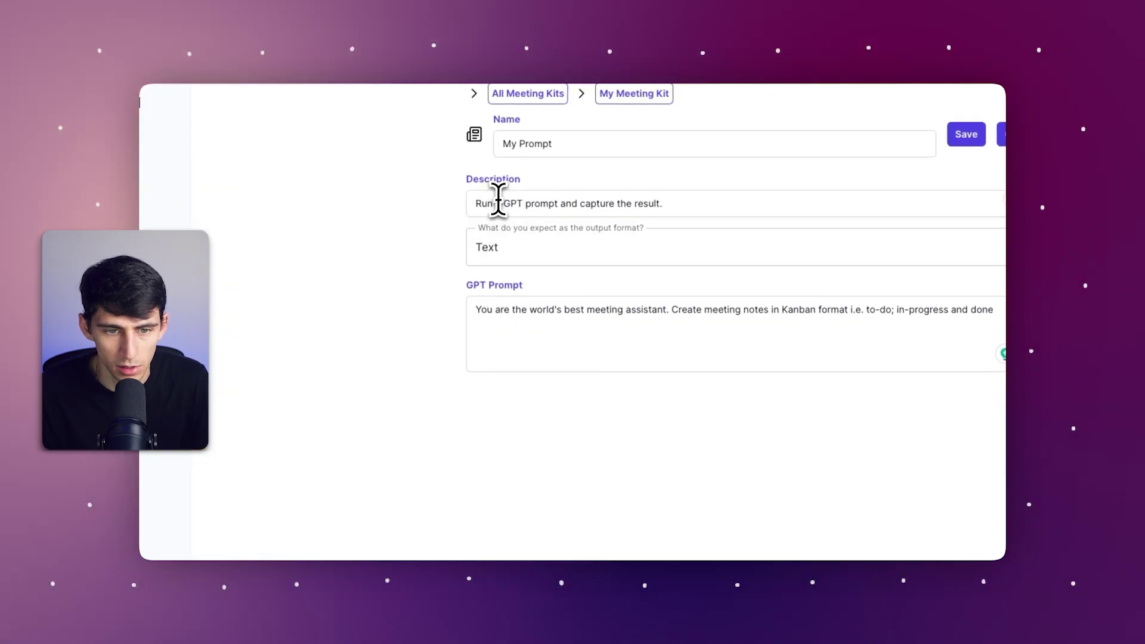
Step: Set the prompt's description and name it 'Kanban Meeting Notes'
triple_click(537, 196)
text(urn )
text(Meetin)
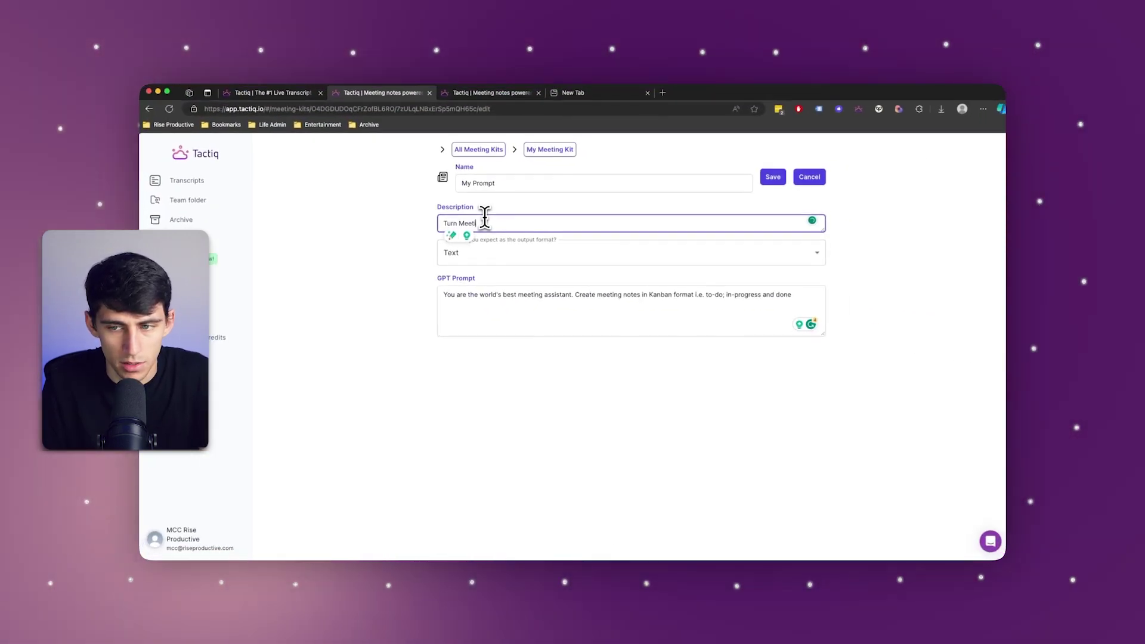
text(Kanban format)
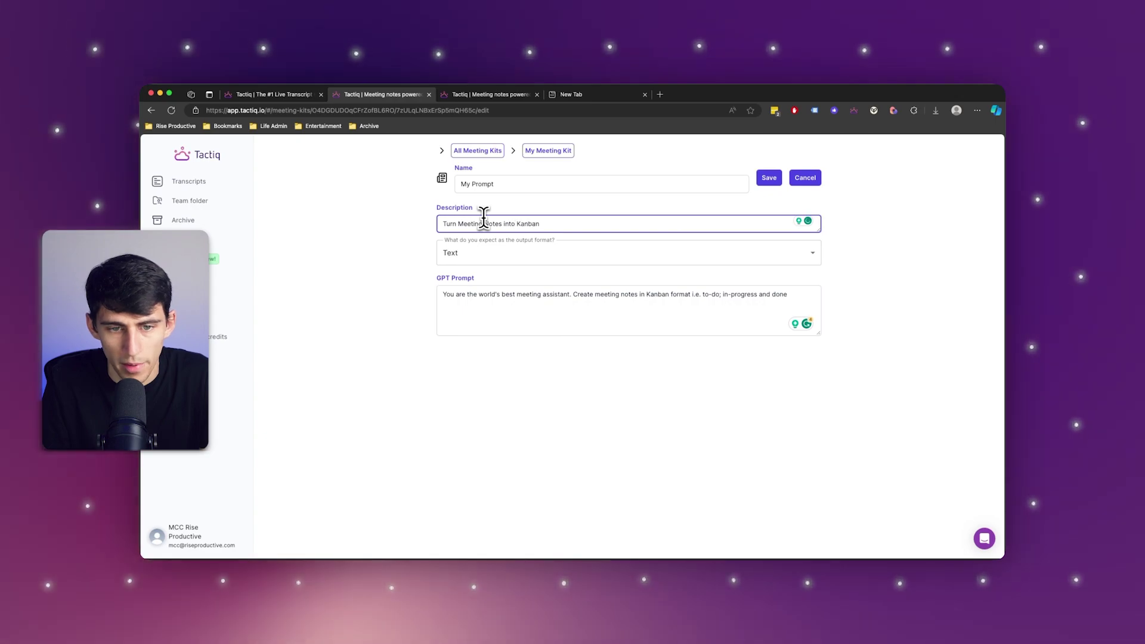
triple_click(560, 183)
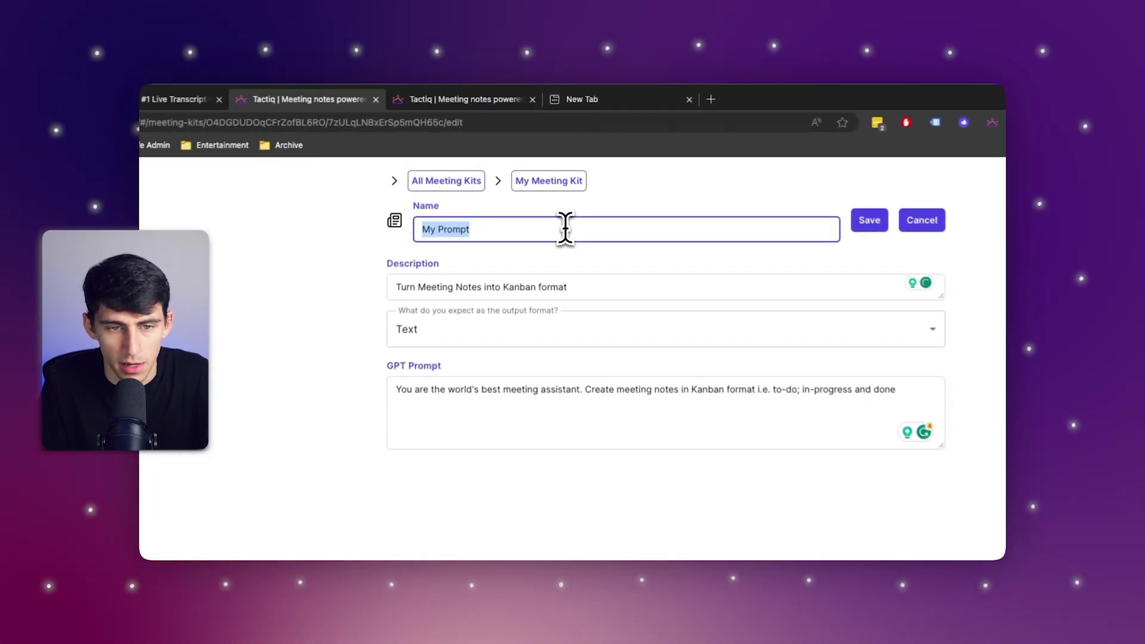
text(Kanban Meeting Notes)
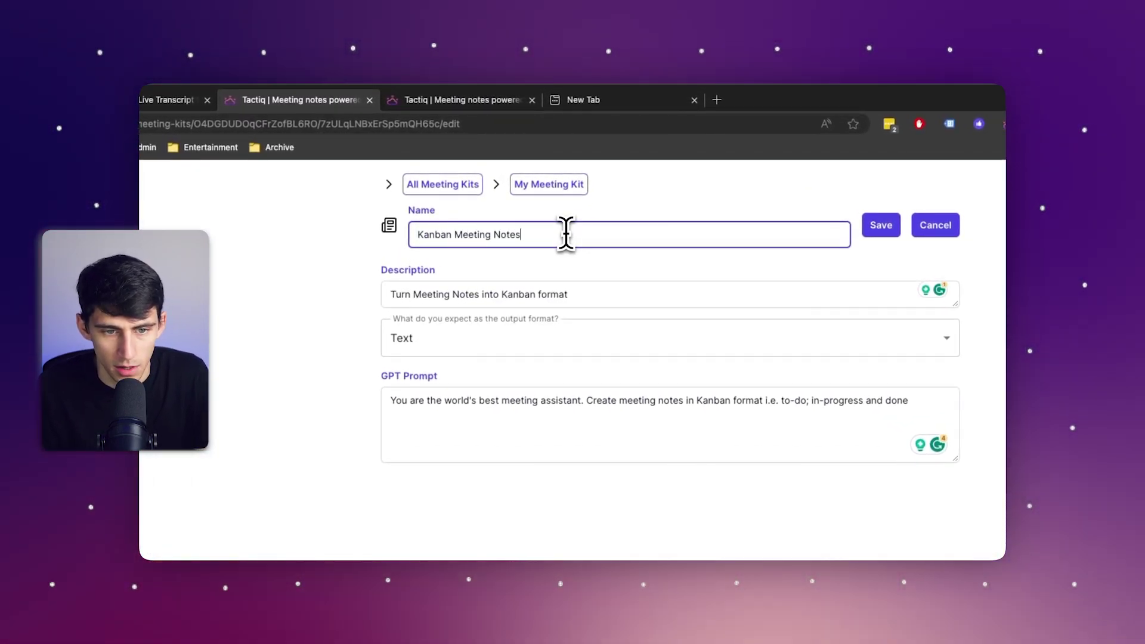
key(Tab)
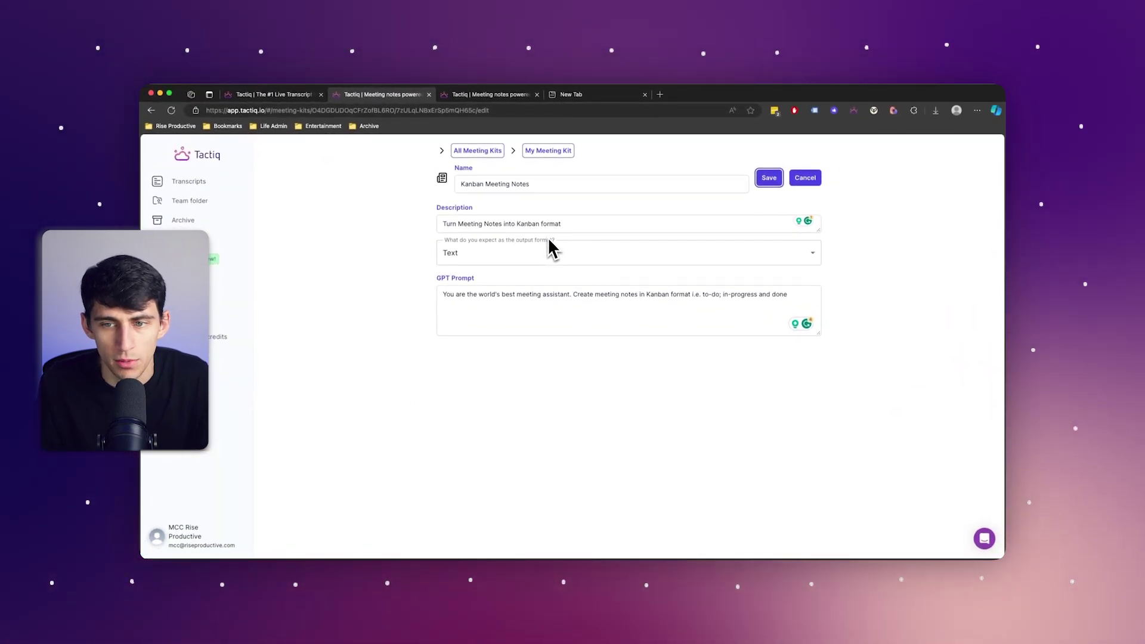
Step: Save the 'Kanban Meeting Notes' prompt and run it on the meeting transcript
click(768, 177)
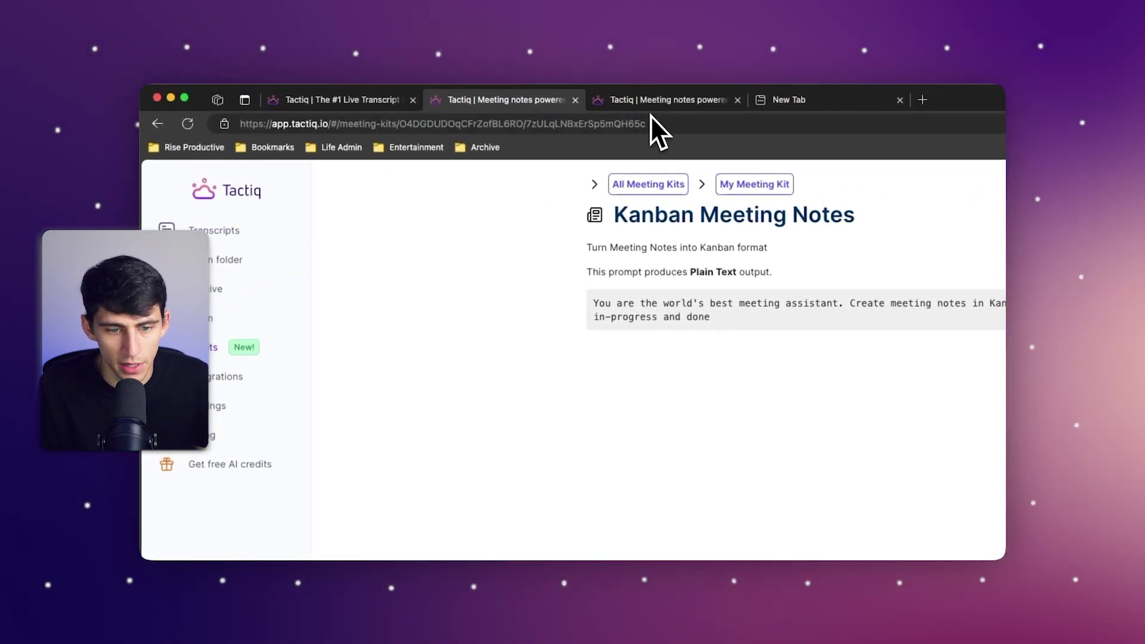
click(651, 101)
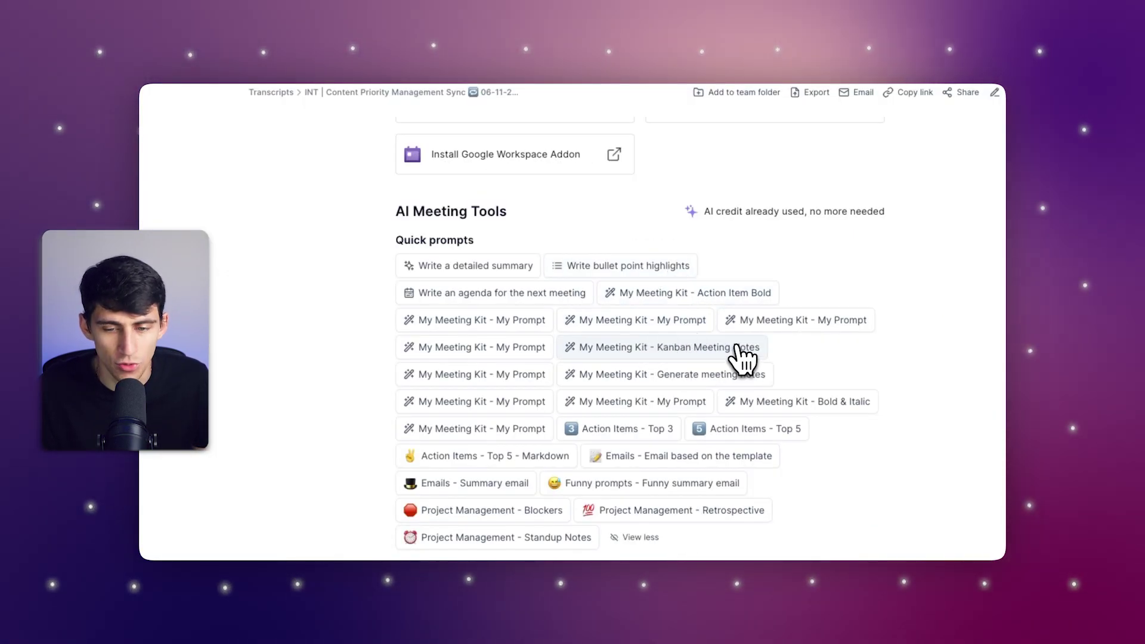
click(690, 300)
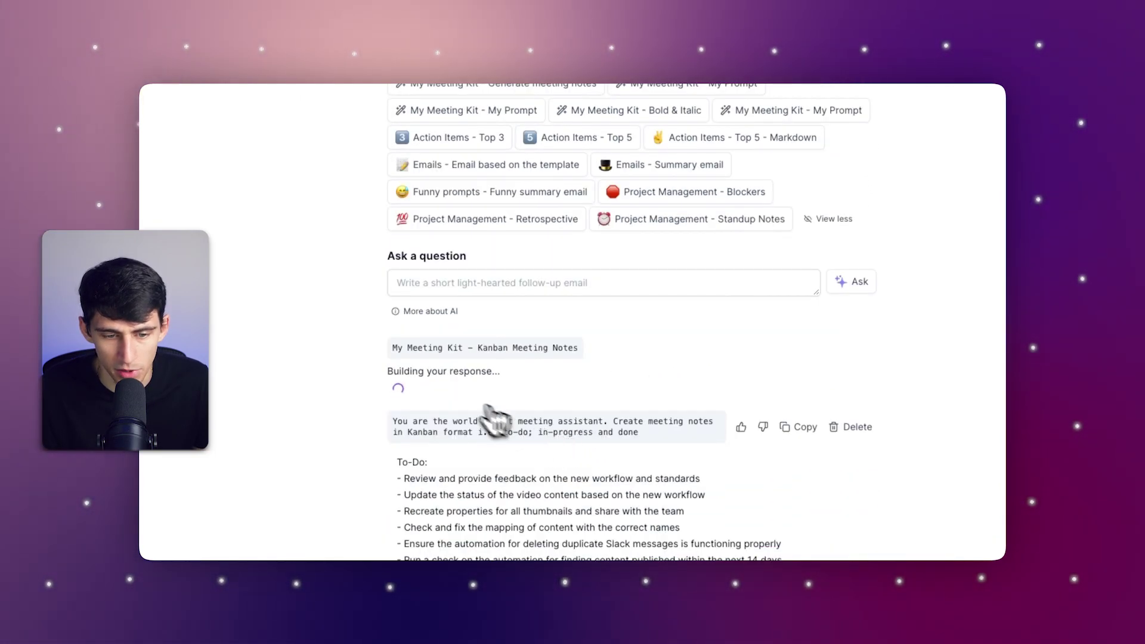